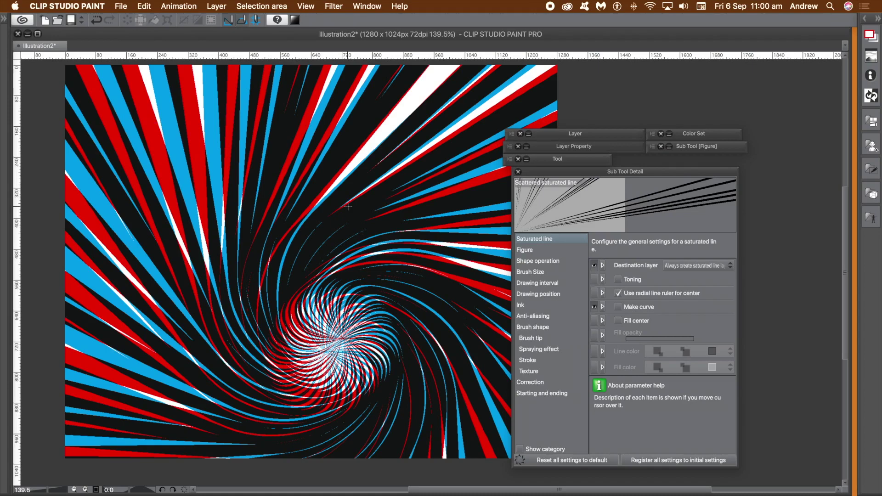
Step: Select both saturated-line layers in the Layer palette and delete them
left_click(575, 134)
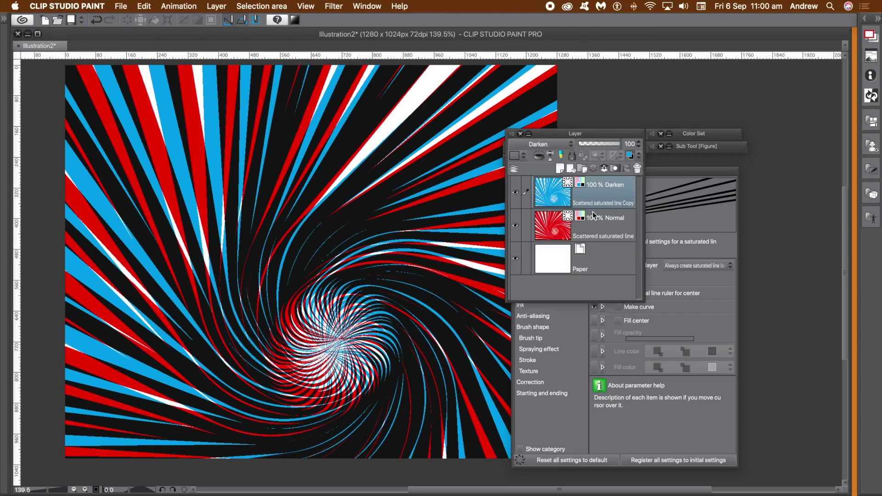
left_click(611, 226, "shift")
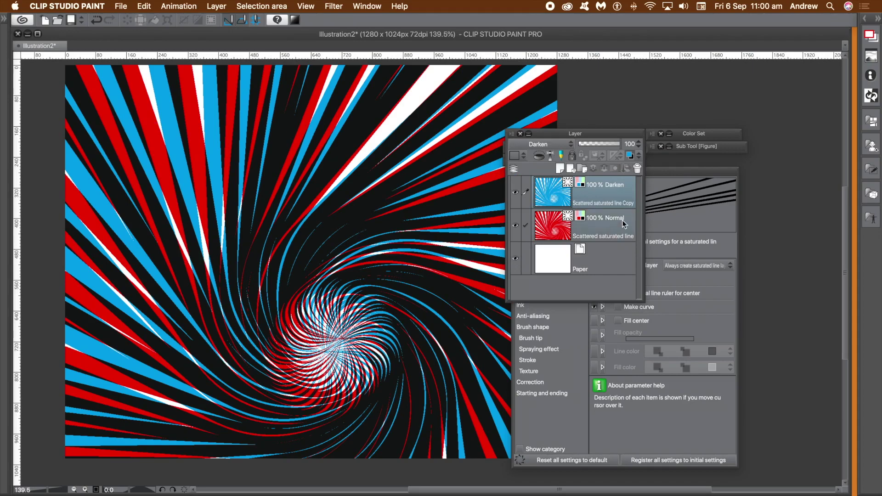
left_click(637, 169)
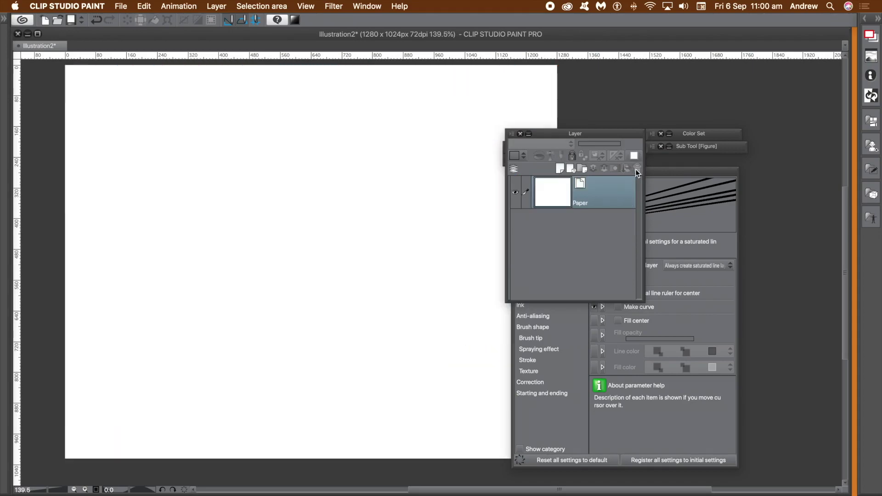
Step: Collapse the Layer palette and review the Scattered saturated line tool variants
left_click(551, 134)
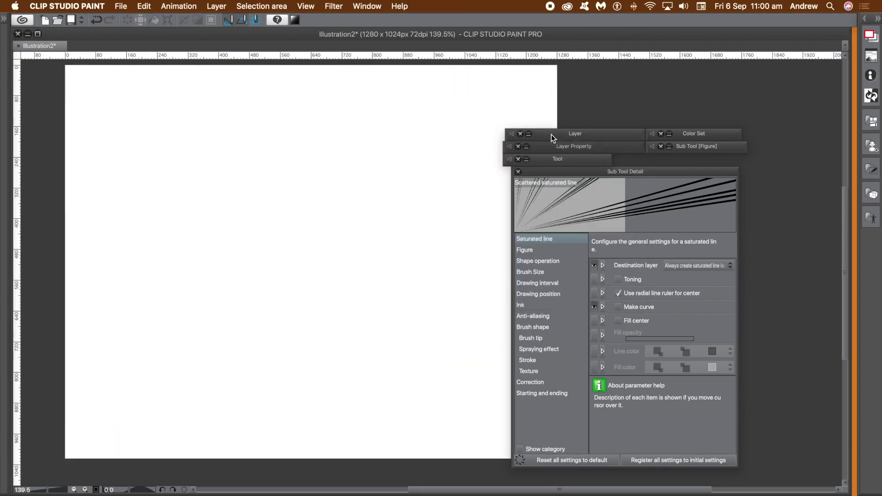
left_click(561, 160)
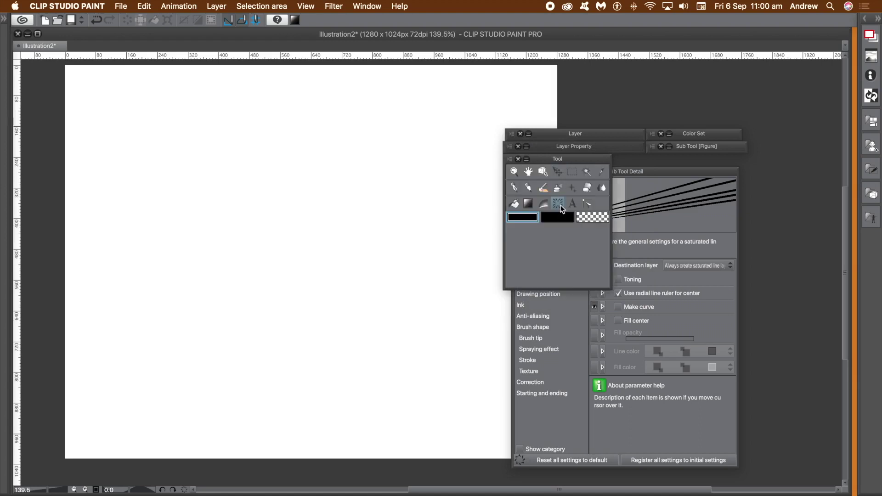
left_click(555, 160)
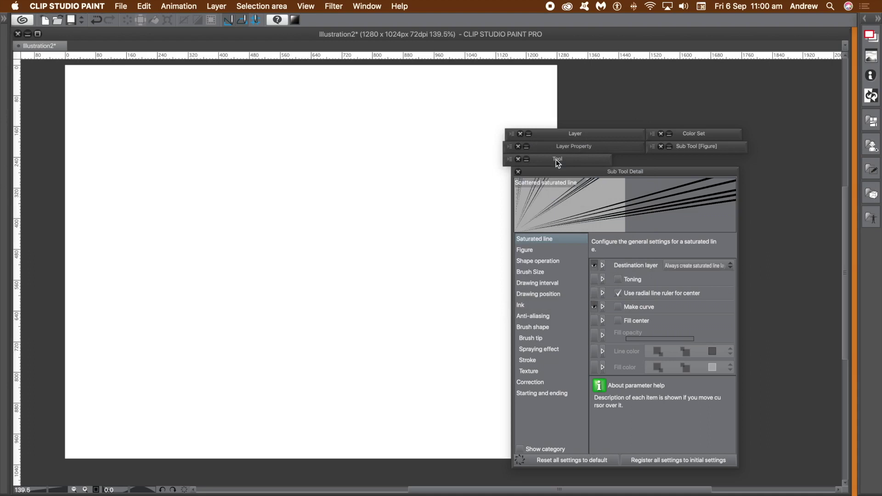
left_click(697, 147)
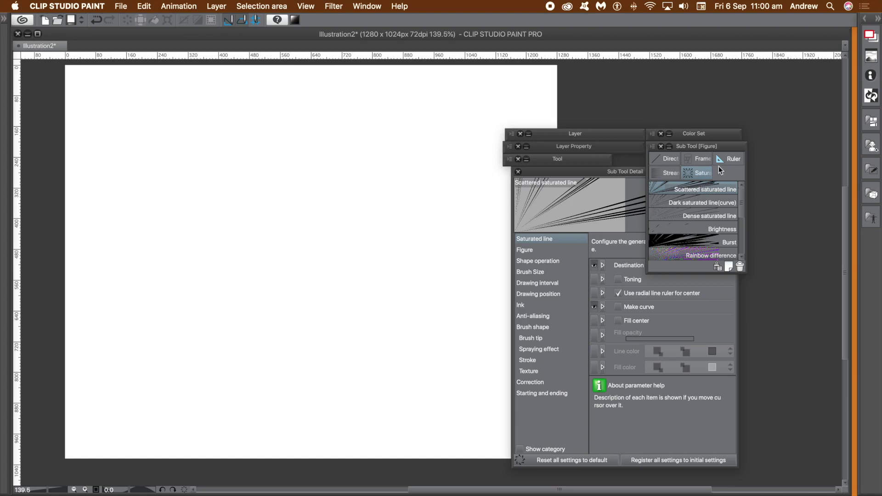
left_click(693, 147)
Step: Pick black from the Color Set as the drawing colour
left_click(690, 134)
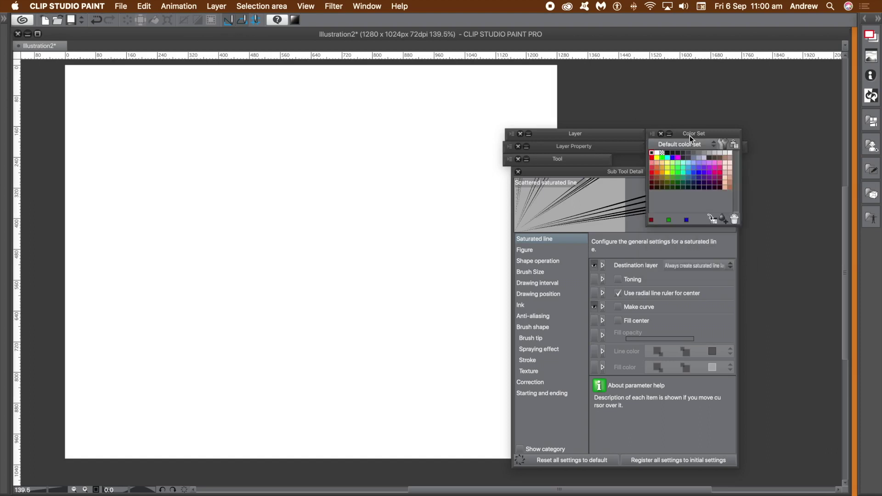
left_click(652, 153)
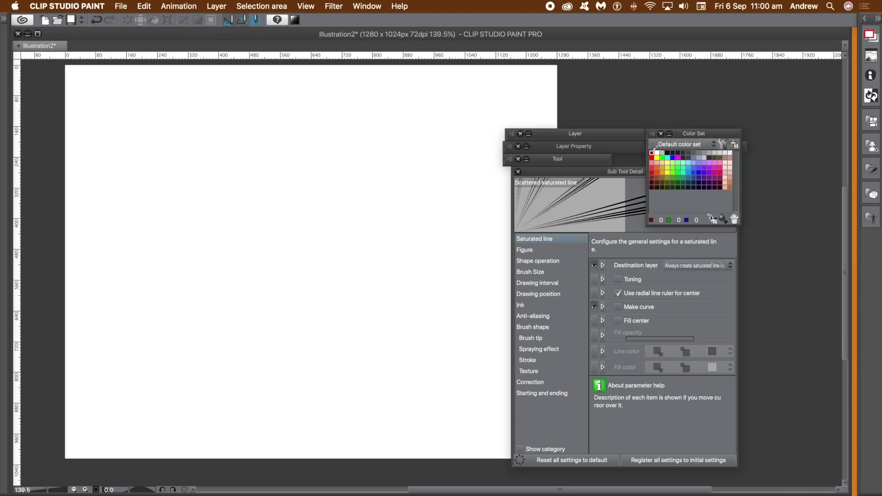
left_click(694, 134)
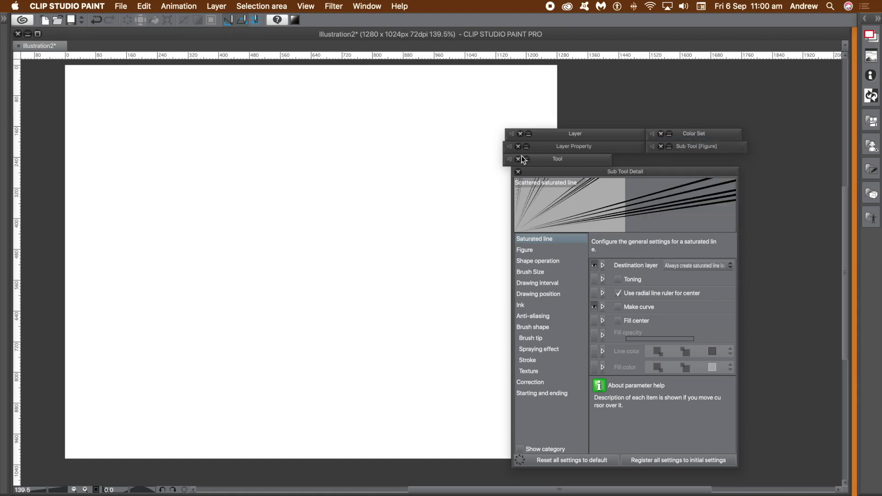
Step: Keep drawing to a new layer and turn on Make curve for the saturated lines
left_click(363, 6)
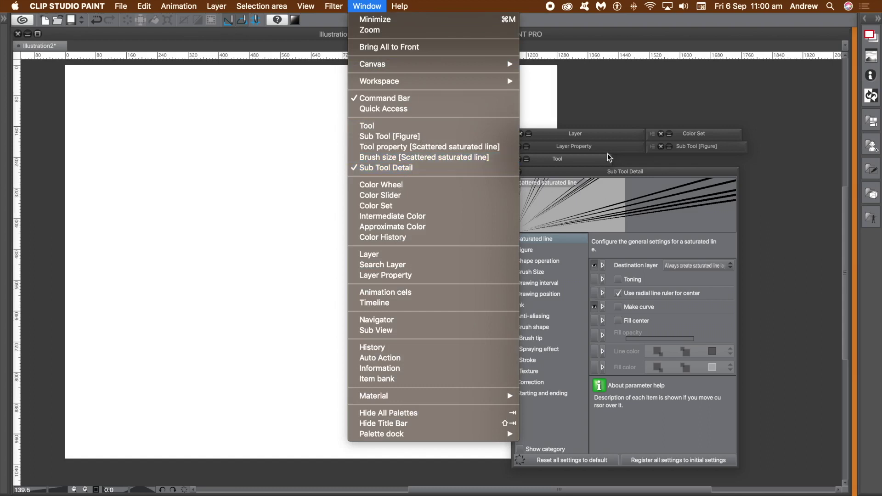
left_click(633, 172)
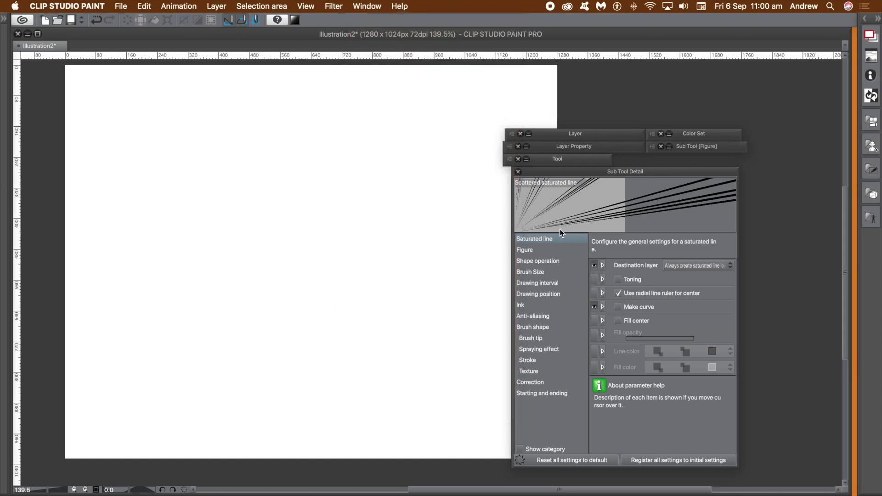
left_click(696, 265)
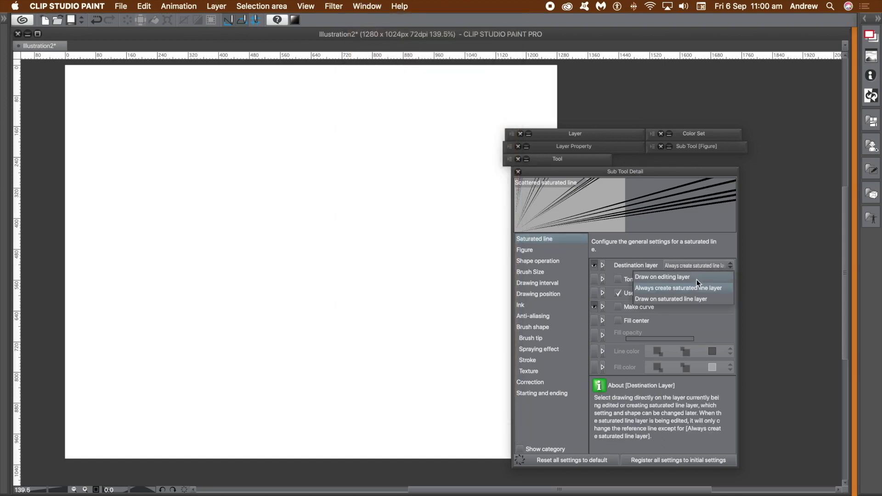
left_click(686, 288)
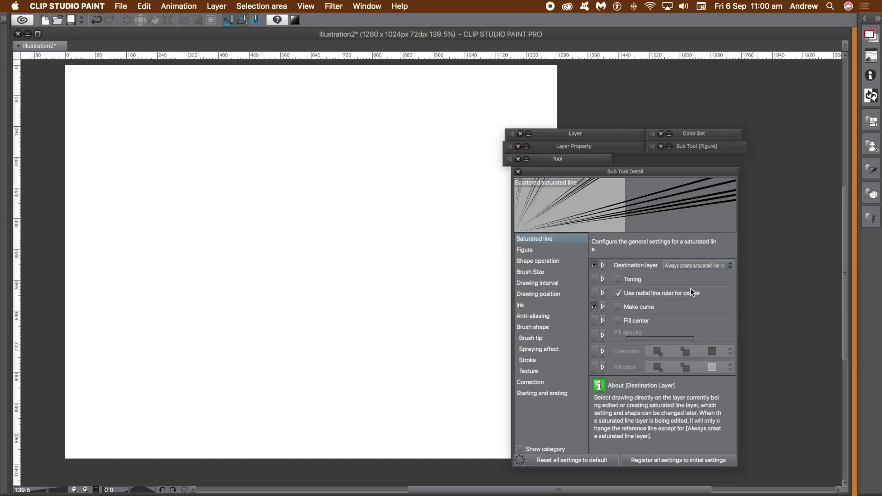
left_click(616, 307)
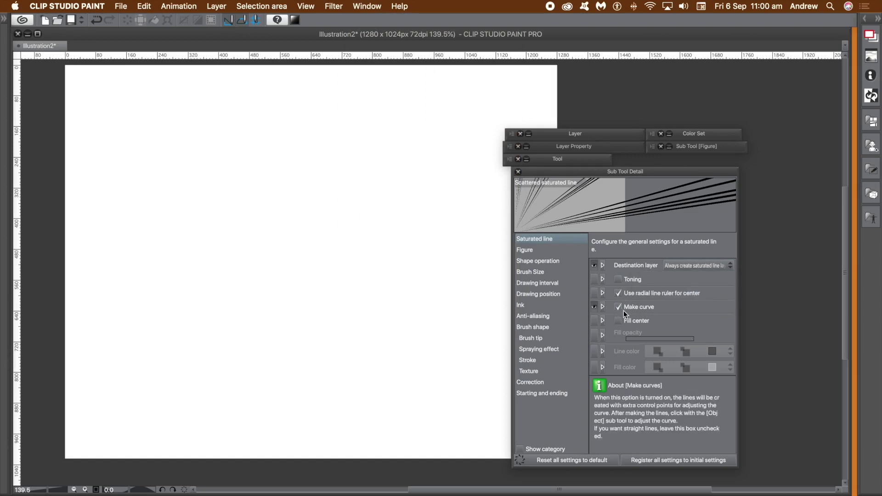
Step: Set line width to 17.2 and the Gap of line (angle) to 0.5
left_click(531, 252)
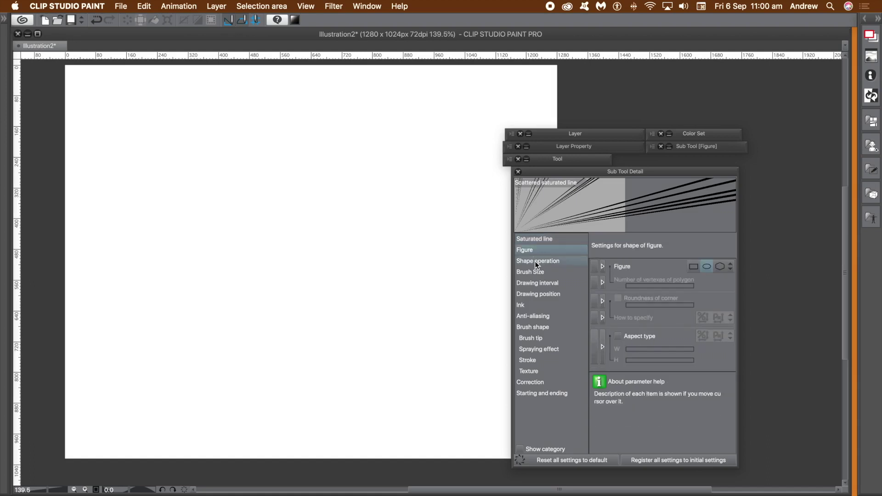
left_click(535, 261)
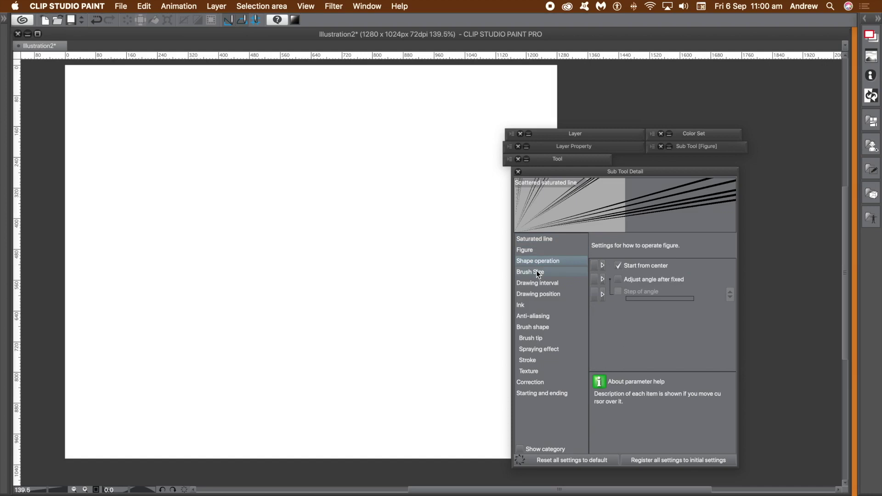
left_click(536, 271)
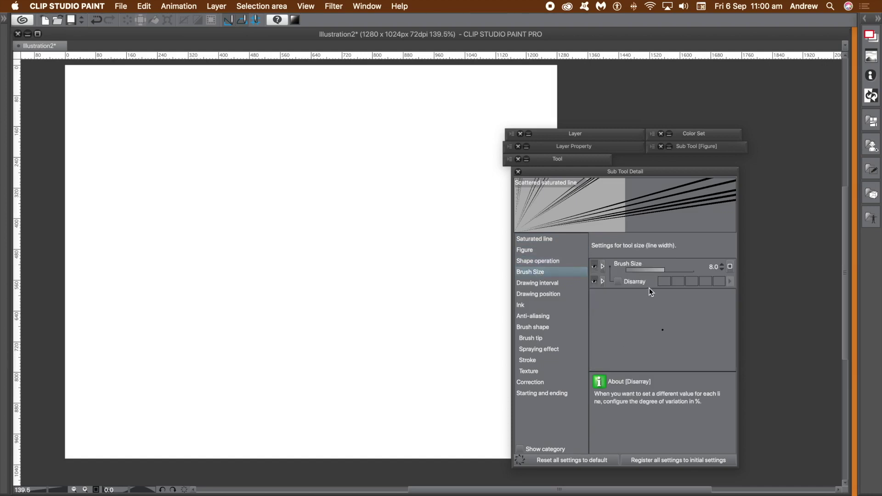
left_click_drag(668, 269, 672, 269)
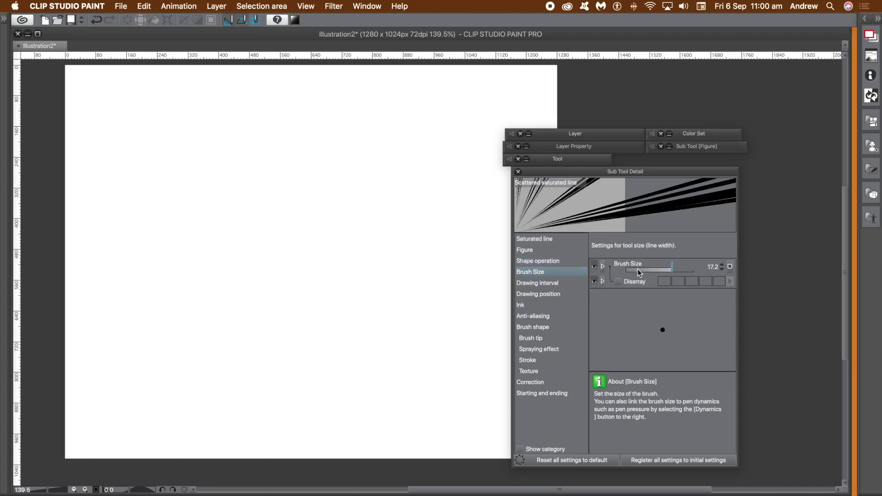
left_click(542, 284)
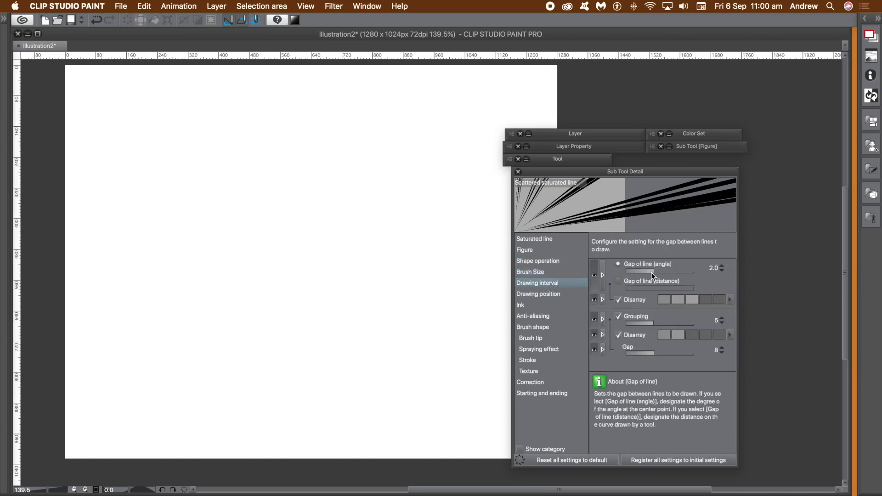
left_click_drag(652, 272, 638, 271)
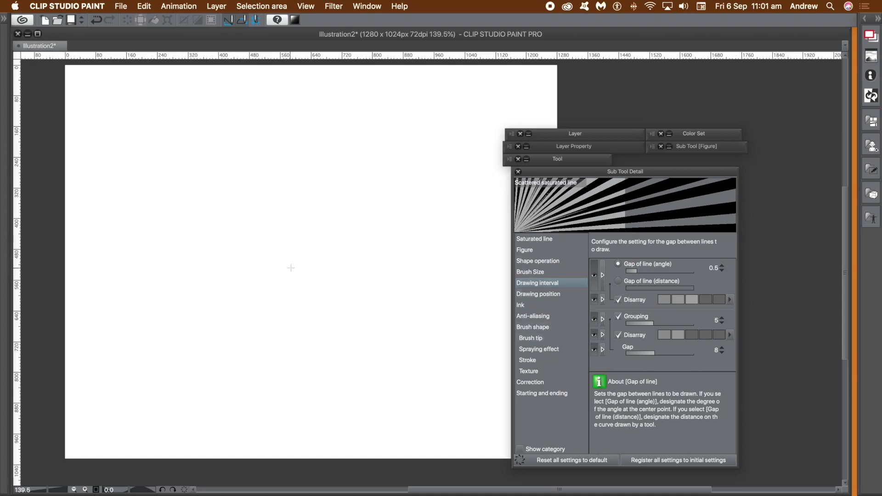
Step: Drag a saturated-line burst from the canvas centre and pull its reference line to curve it
left_click_drag(299, 270, 304, 276)
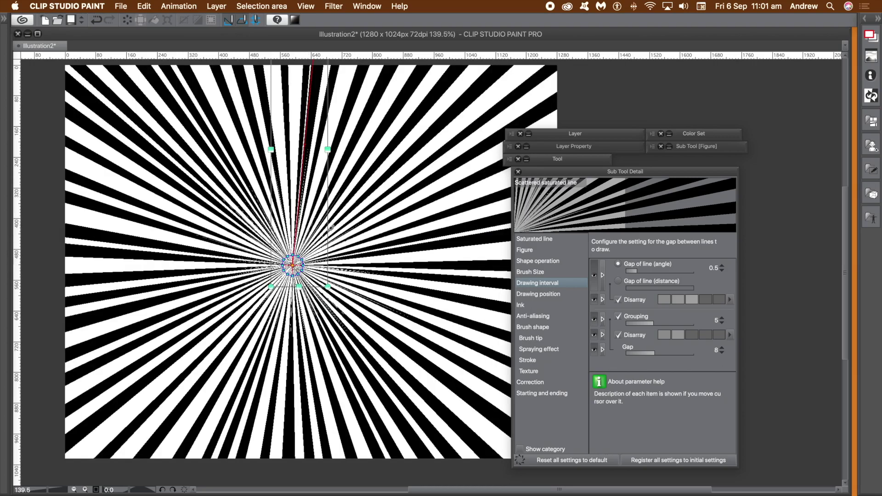
left_click_drag(292, 266, 362, 260)
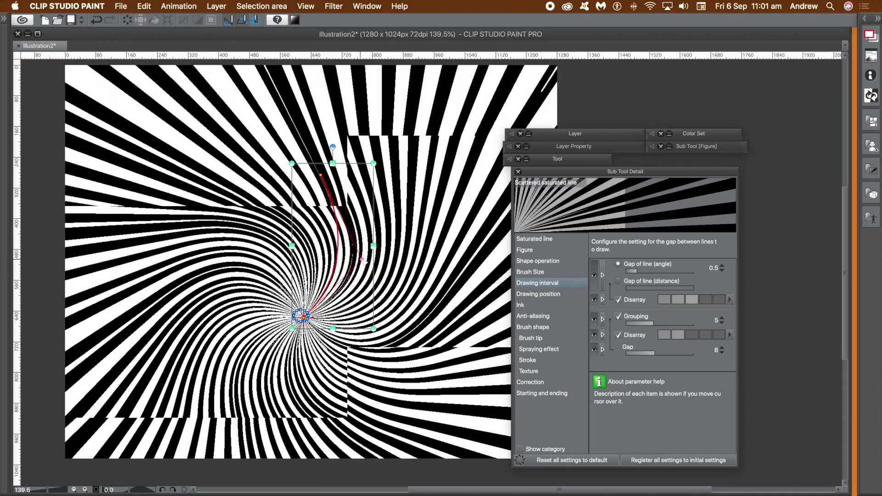
Step: Reshape the guide curve with an added control point into a round vortex and commit
left_click_drag(373, 163, 398, 152)
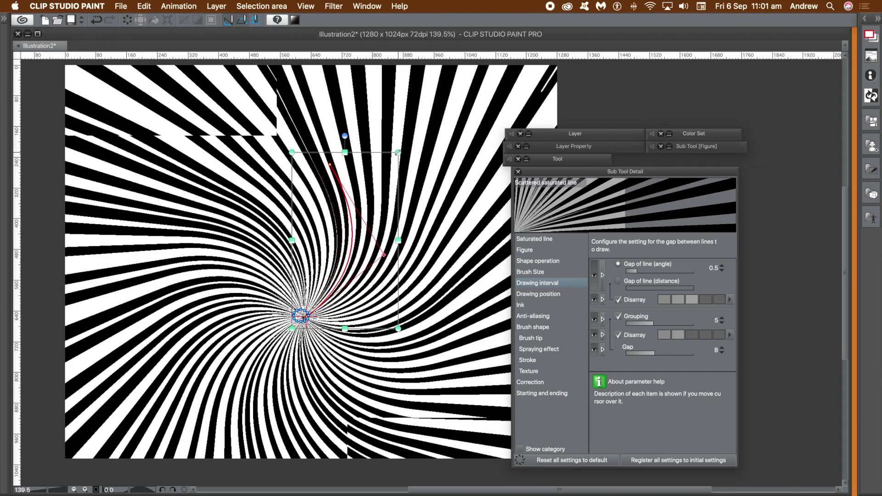
left_click_drag(384, 255, 406, 262)
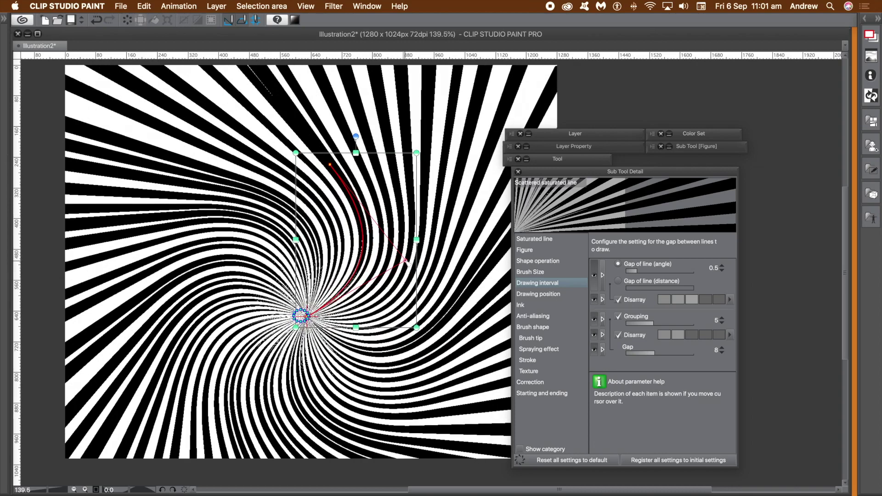
left_click_drag(357, 216, 365, 231)
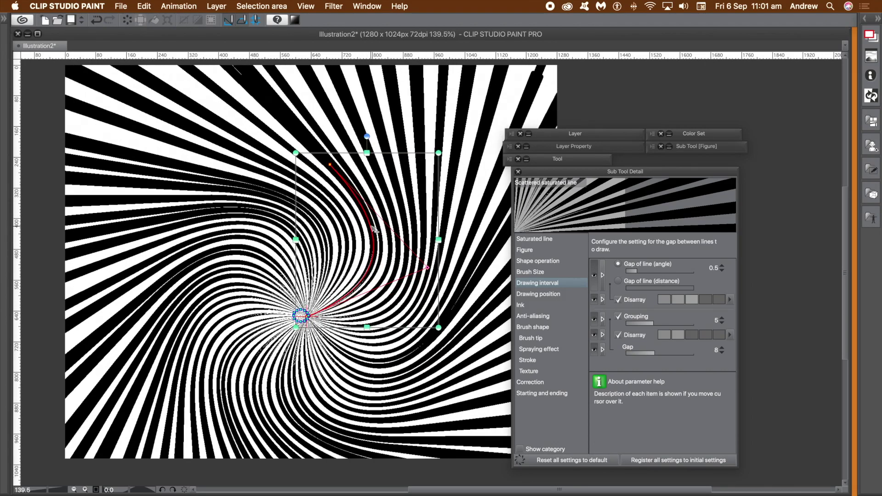
right_click(371, 226)
left_click(406, 238)
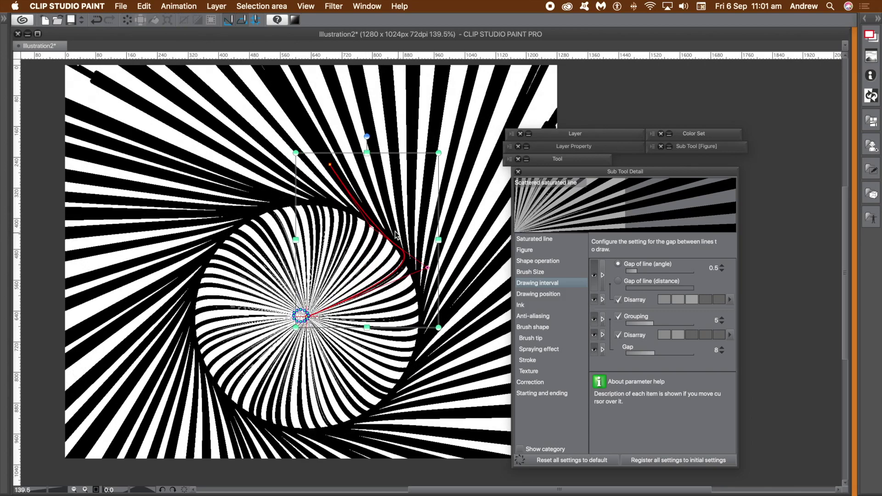
left_click_drag(374, 231, 345, 215)
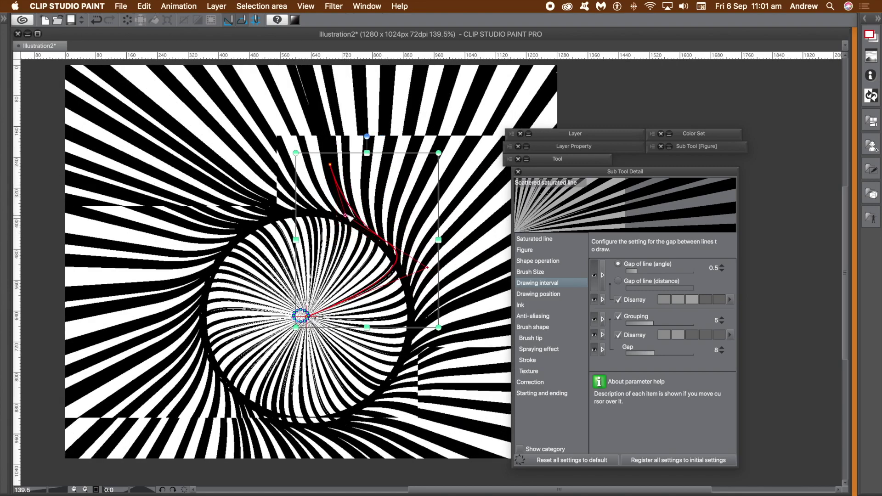
key("Return")
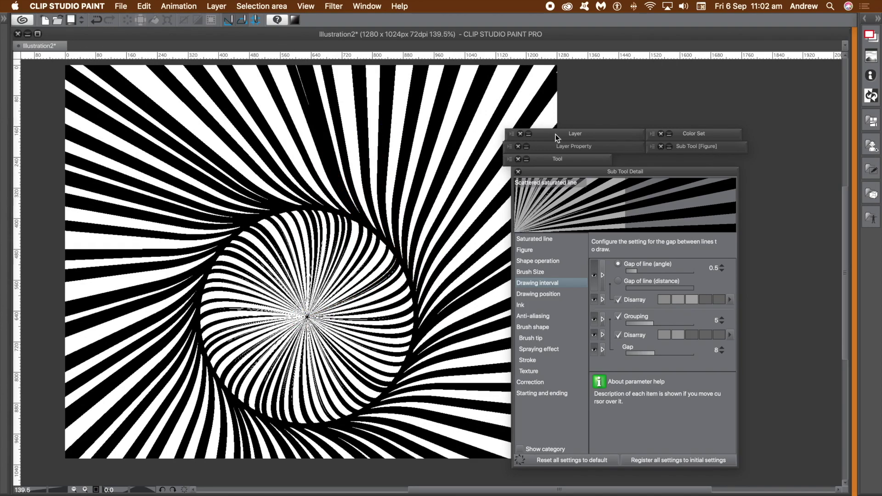
Step: Apply a Layer color effect to the swirl layer, turning its lines blue
left_click(582, 134)
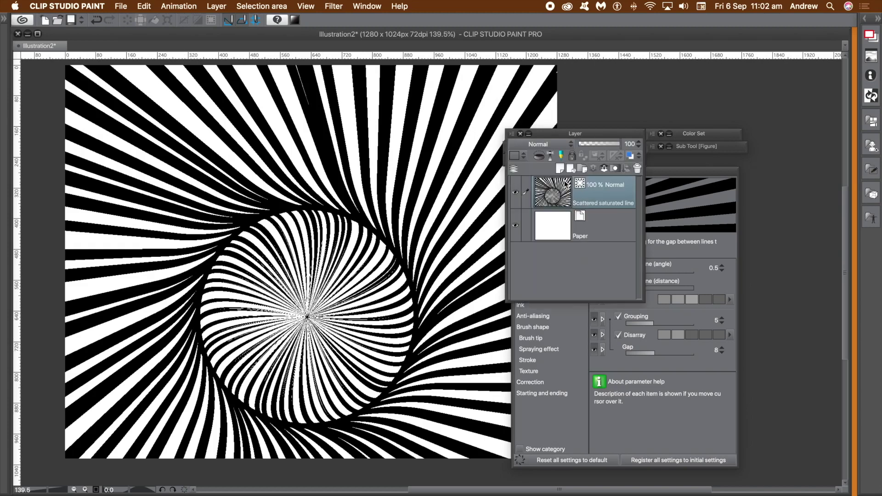
left_click(569, 135)
left_click(585, 148)
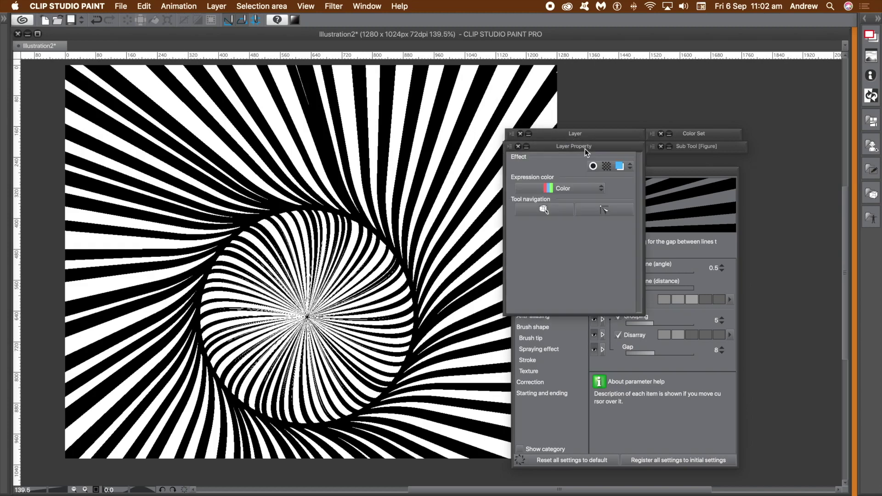
left_click(629, 167)
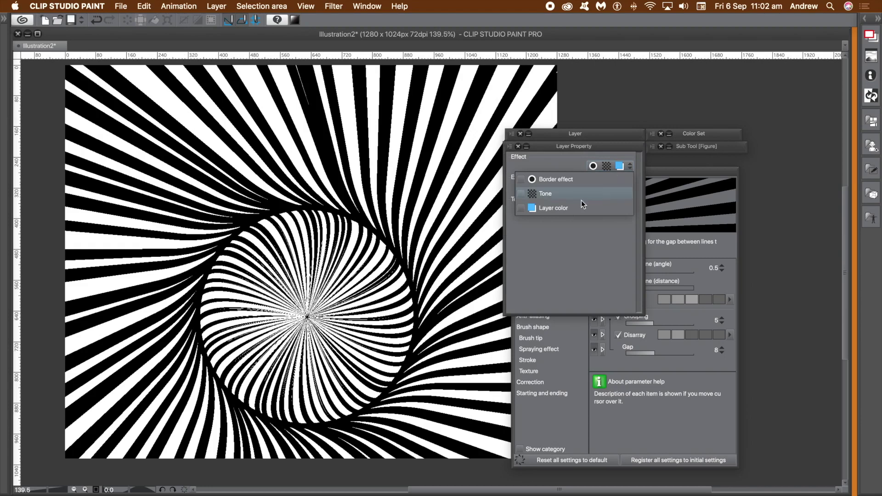
left_click(575, 209)
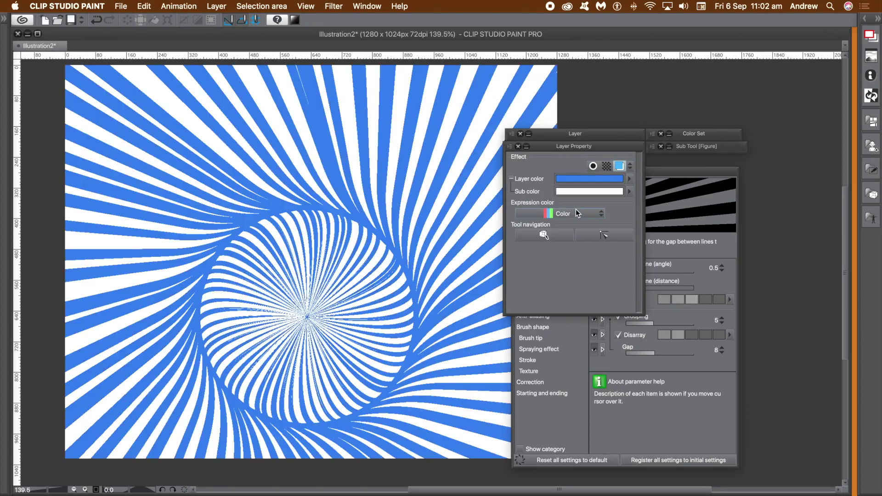
left_click(629, 179)
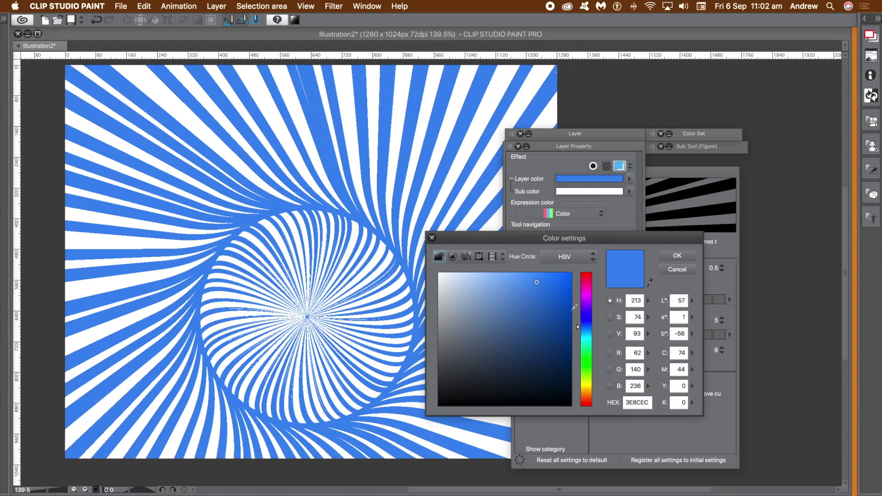
Step: Change the Layer color to bright green 3EEC5E and collapse Layer Property
left_click(586, 357)
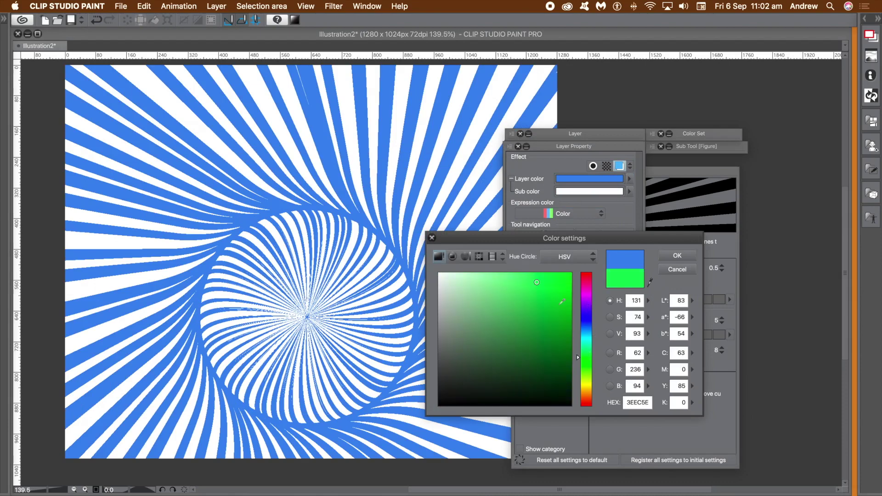
left_click_drag(561, 301, 562, 279)
left_click(669, 256)
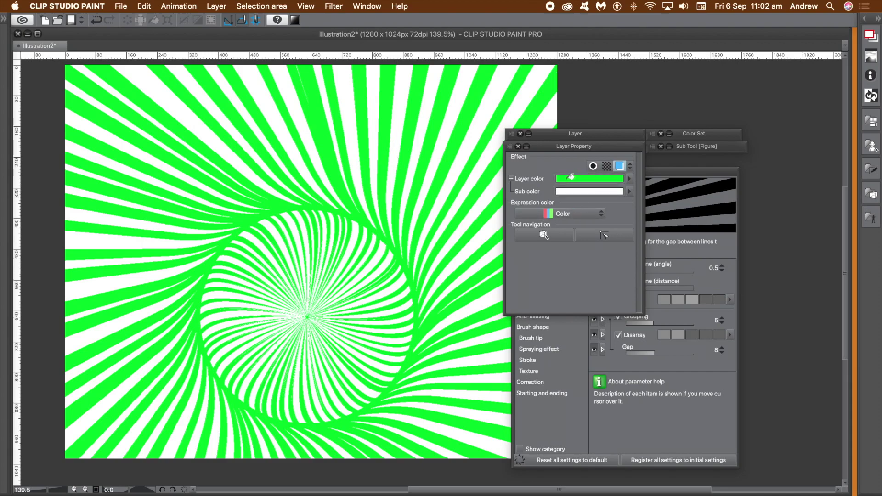
left_click(567, 147)
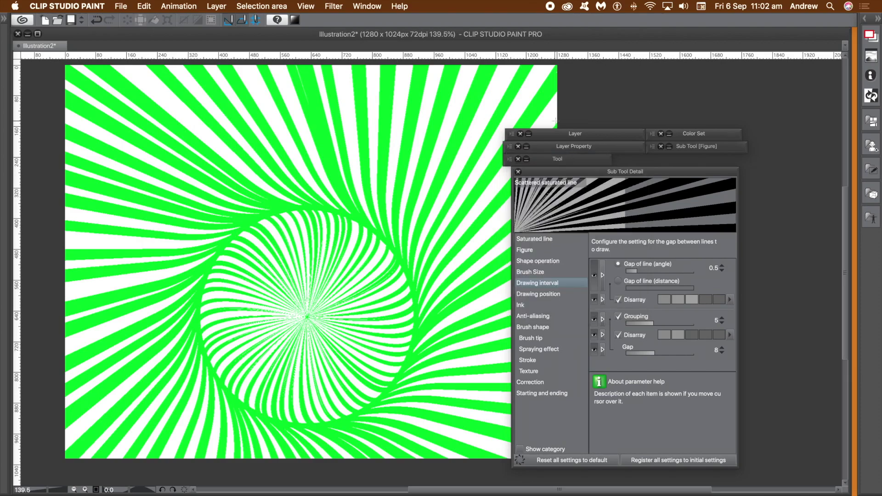
Step: Duplicate the swirl layer via Layer > Duplicate Layer and check the copy exists
left_click(217, 6)
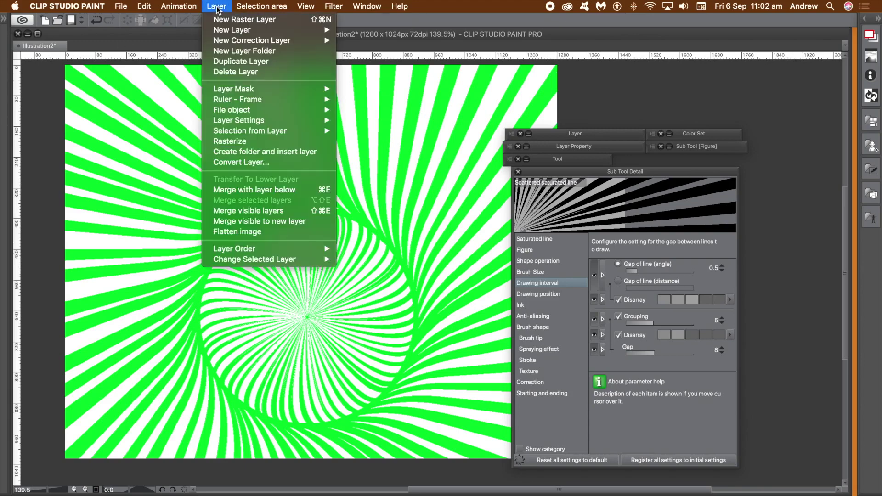
left_click(235, 61)
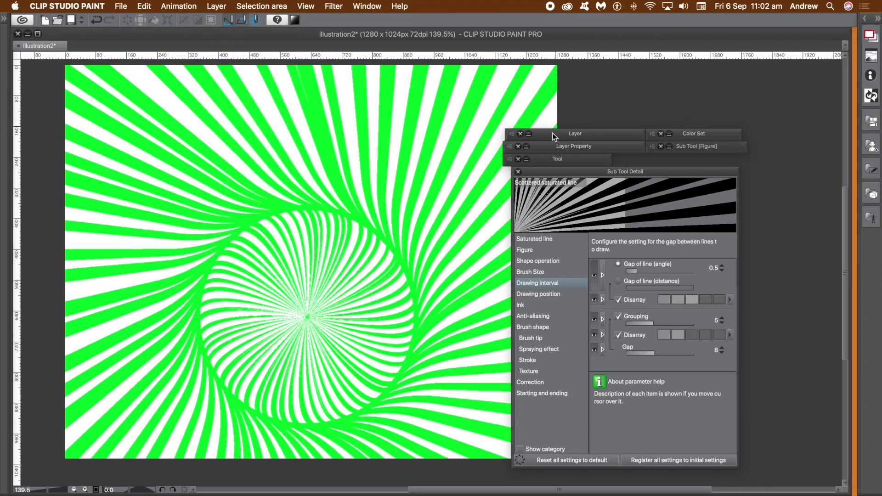
left_click(576, 133)
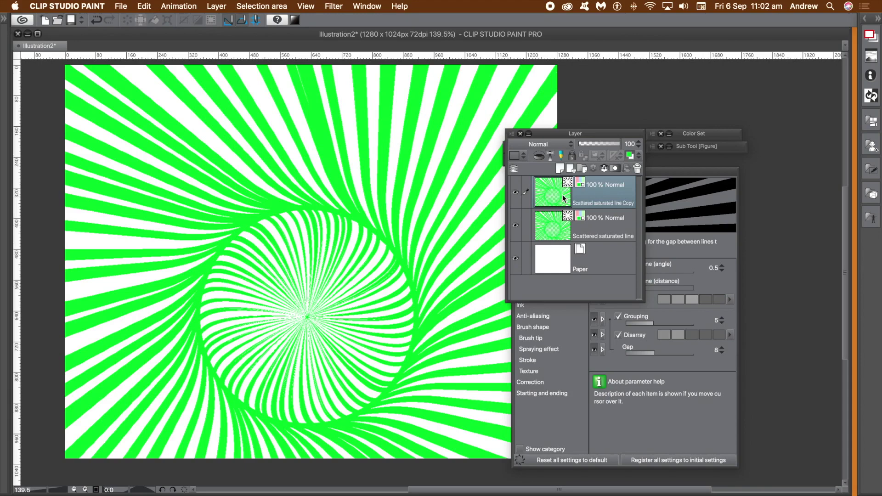
left_click(567, 133)
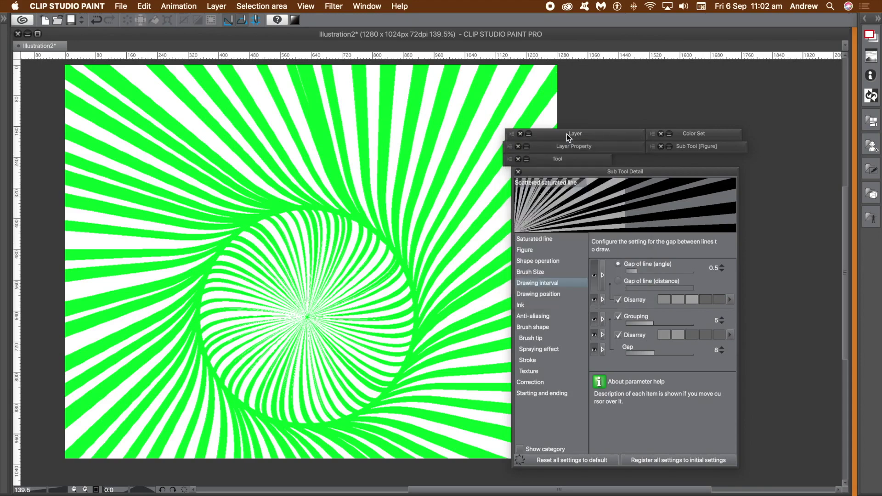
left_click(374, 286)
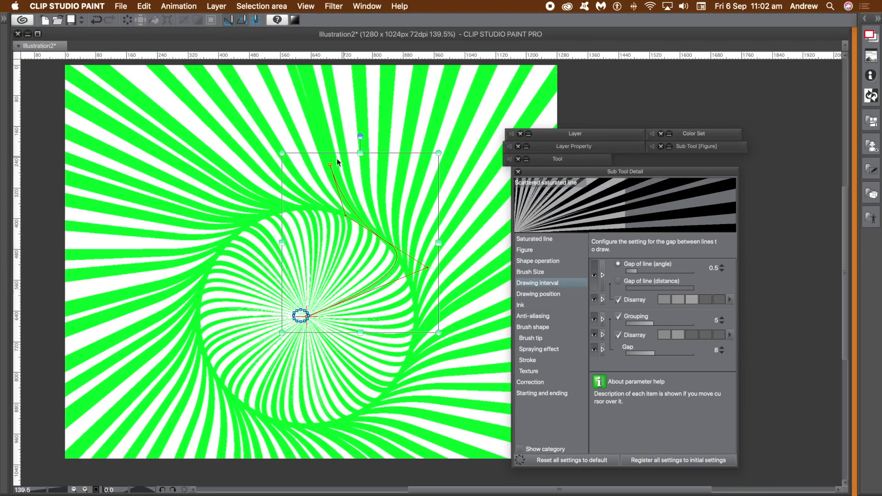
Step: Resize the copy's figure area and move its curve end left for a tighter swirl
left_click_drag(281, 152, 355, 191)
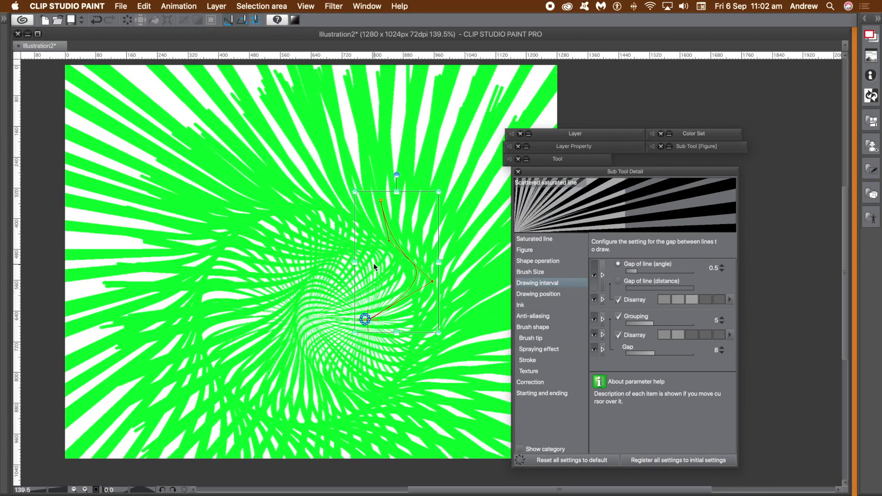
left_click_drag(355, 261, 301, 256)
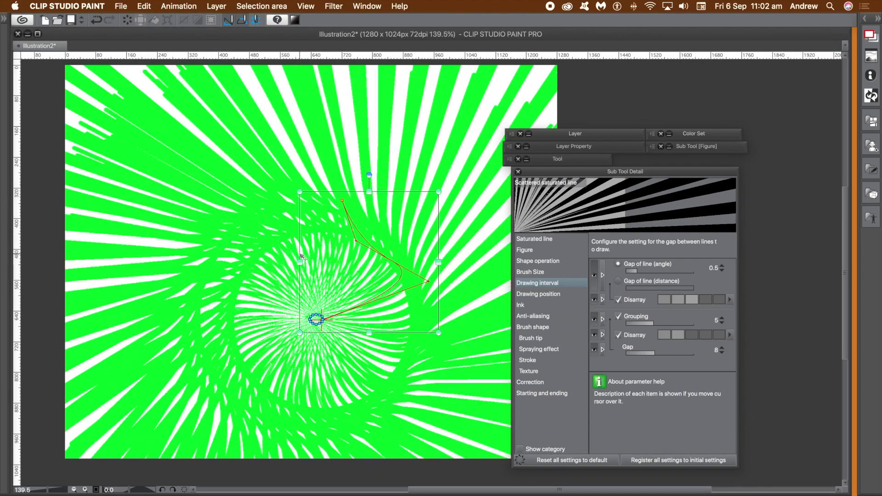
left_click_drag(430, 282, 393, 306)
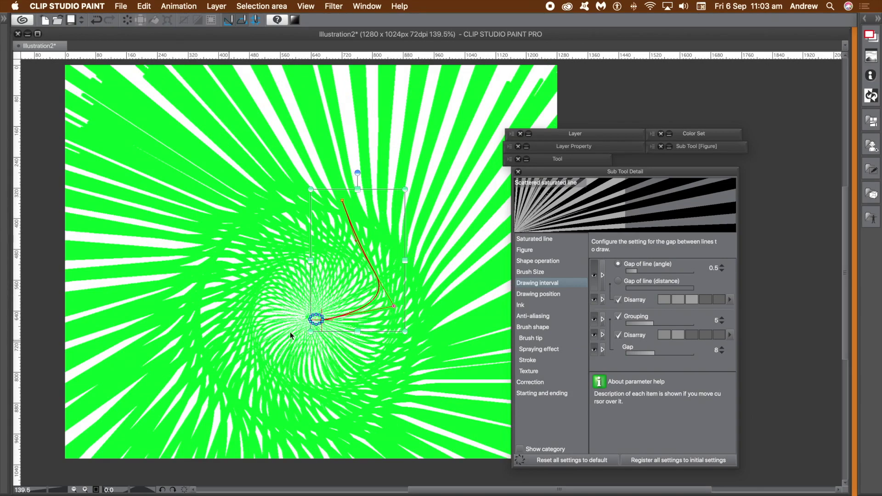
key("Return")
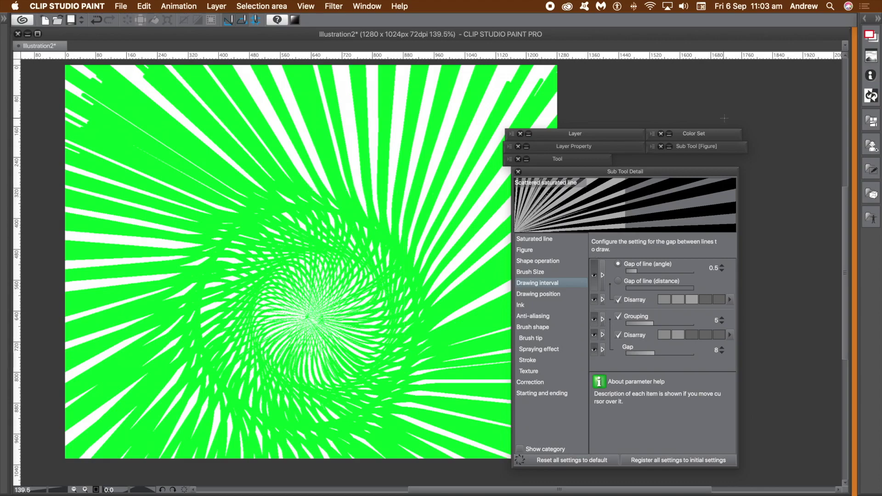
Step: Set the copied layer's Layer color to magenta F20E8D
left_click(586, 147)
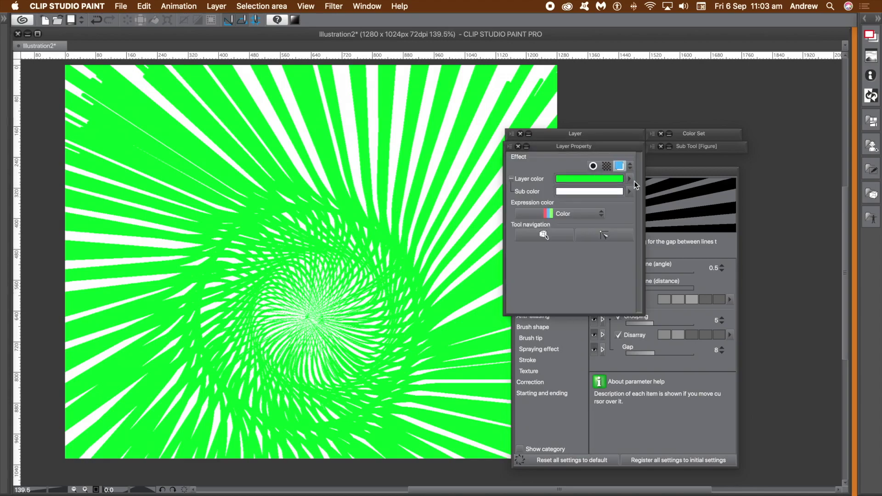
left_click(597, 179)
left_click(582, 319)
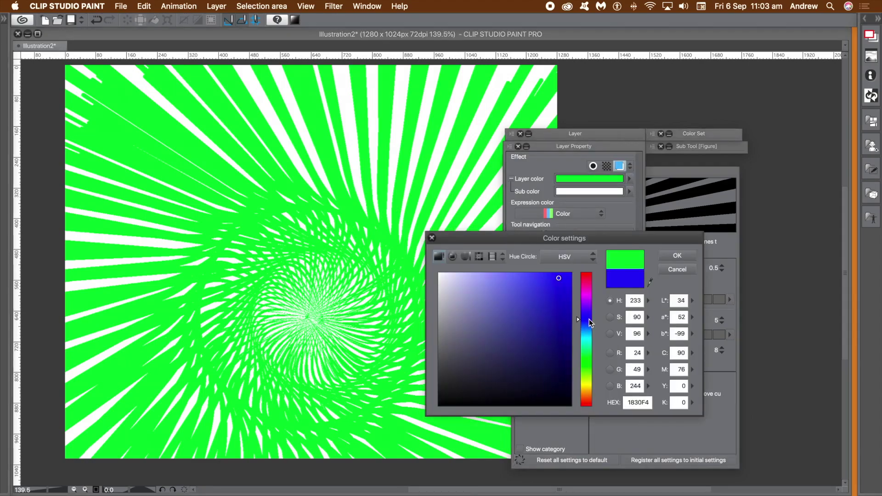
left_click(588, 285)
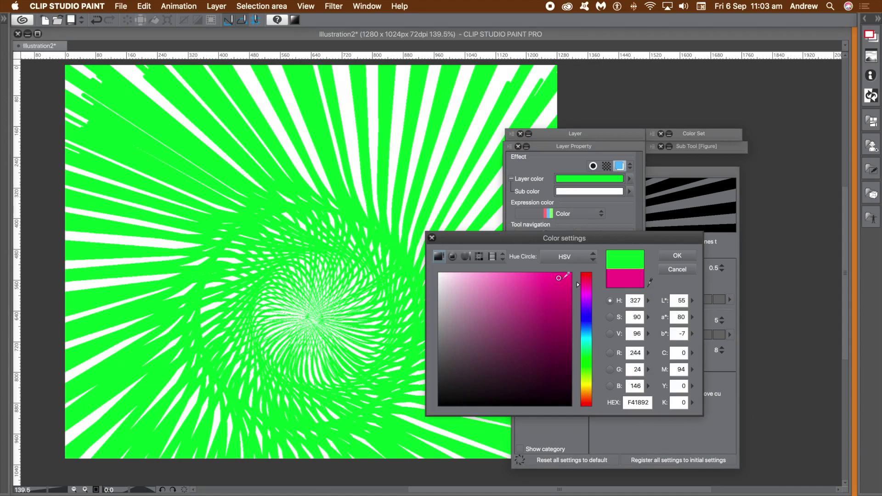
left_click(564, 279)
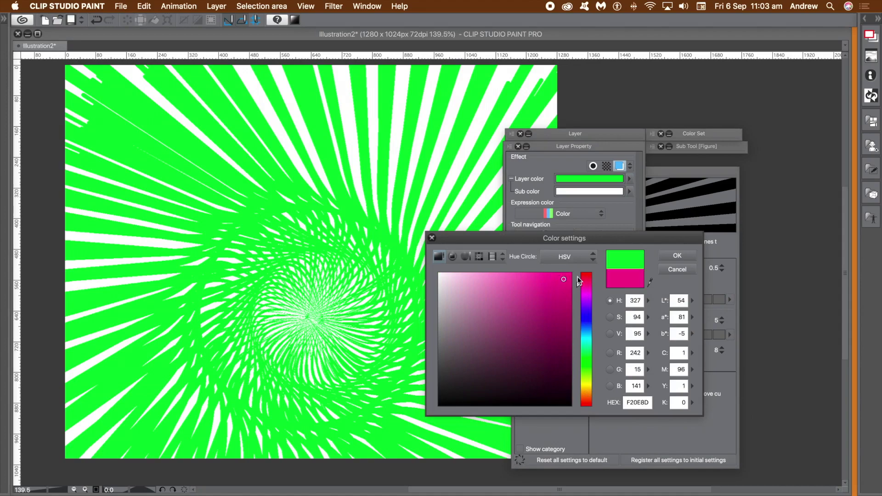
left_click(677, 256)
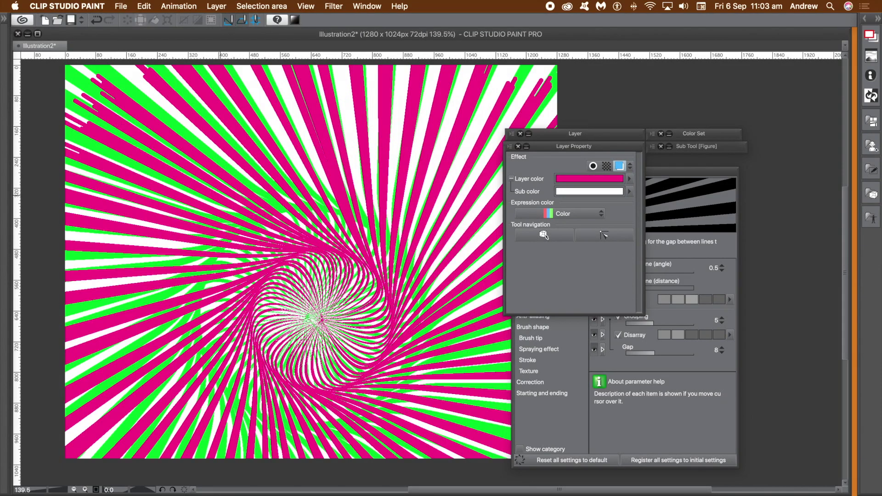
Step: Set the magenta copy layer's blending mode to Darken, creating navy stripes over the green lines
left_click(574, 147)
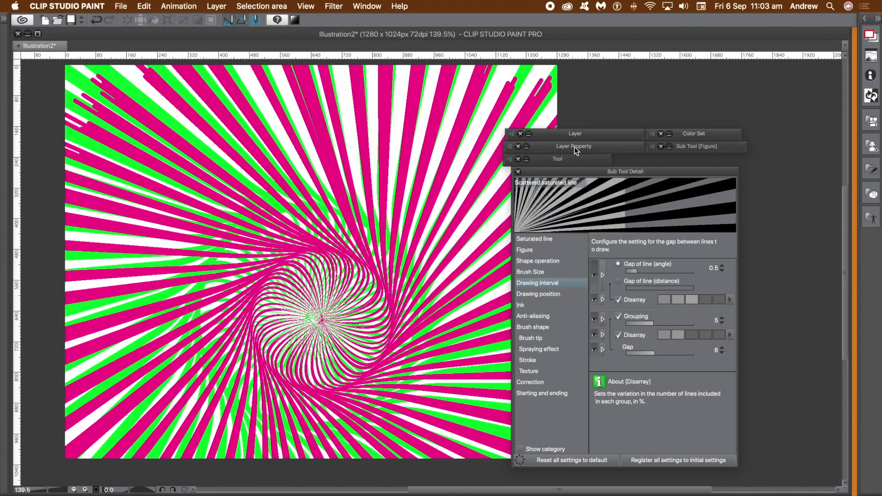
left_click(567, 136)
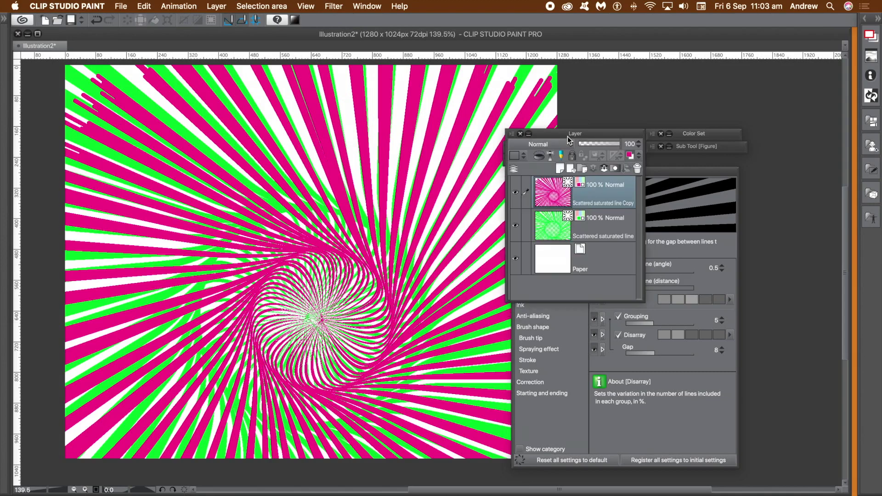
left_click(555, 144)
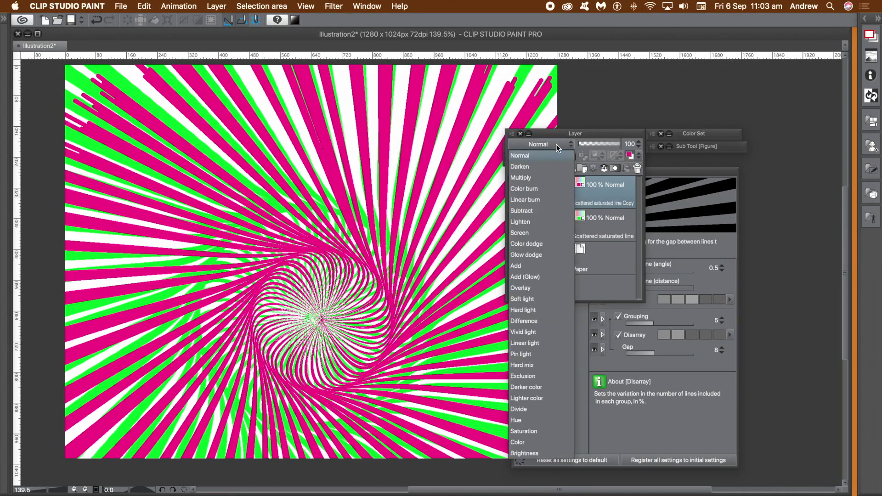
left_click(529, 168)
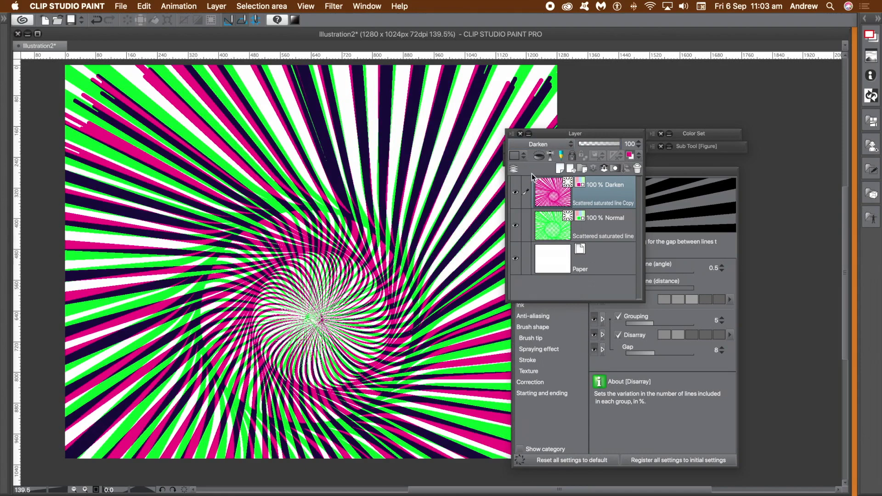
double_click(559, 134)
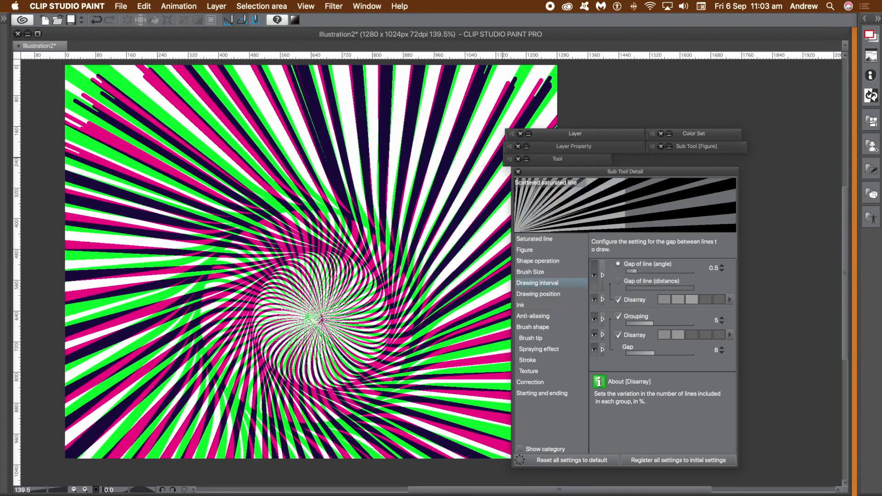
Step: Drag the saturated-line figure's focal point lower and enlarge it toward the upper left
left_click(306, 281)
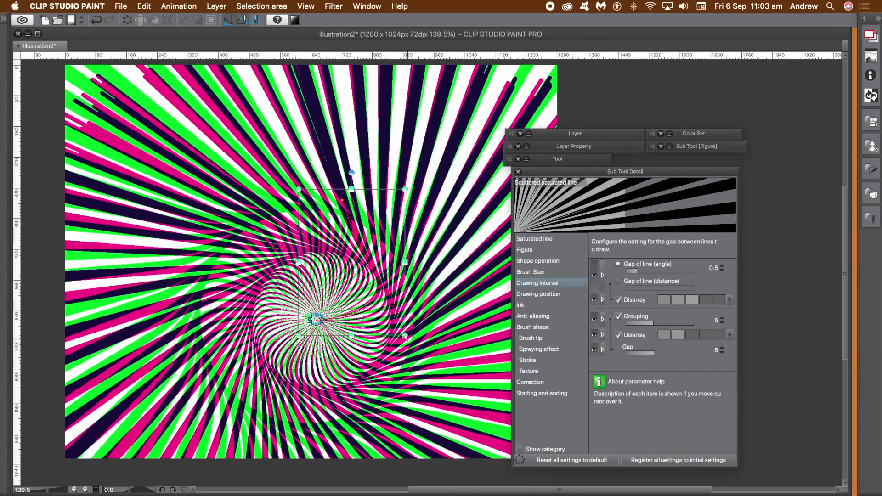
left_click_drag(405, 336, 448, 392)
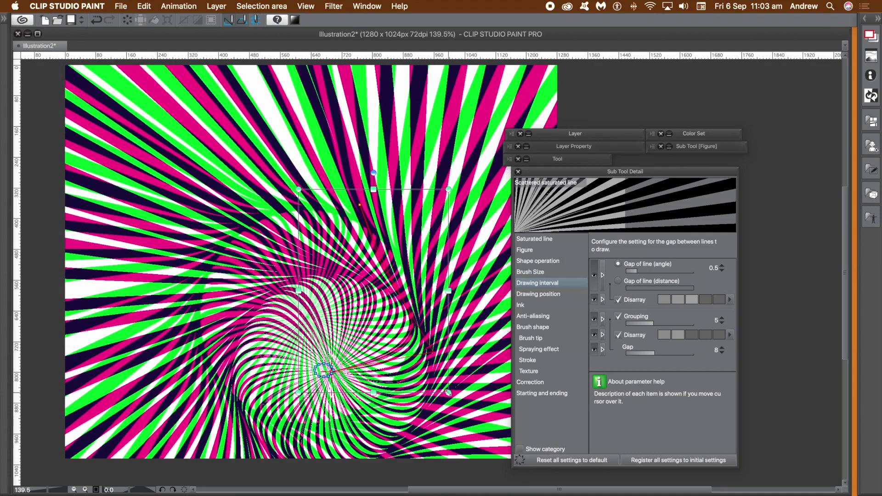
left_click_drag(299, 190, 322, 116)
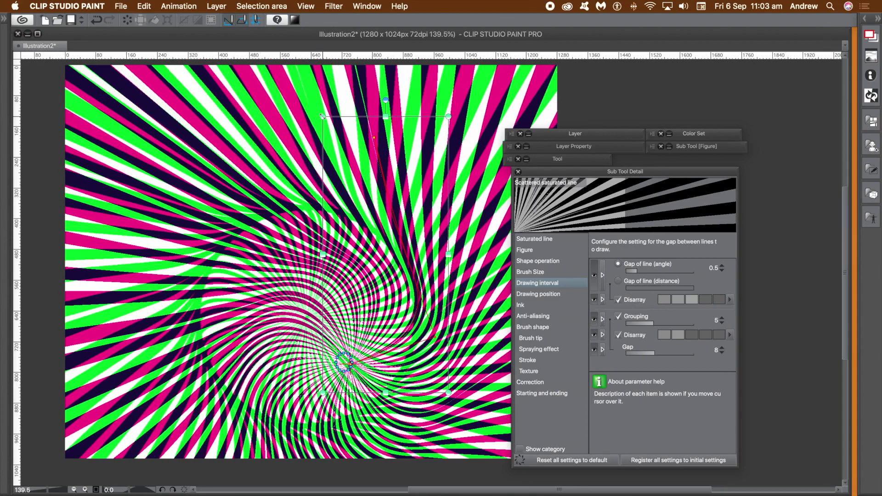
Step: Preview Multiply and Color burn blending on the magenta copy layer
left_click(579, 132)
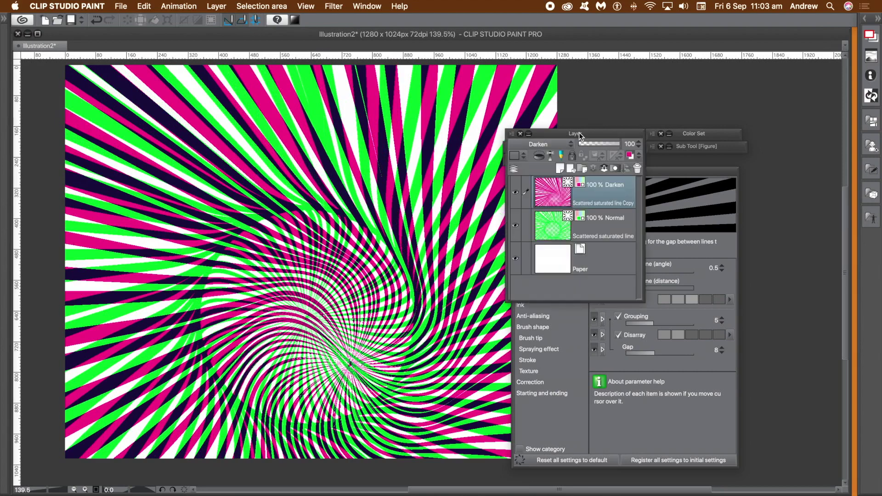
left_click(549, 145)
left_click(532, 180)
left_click(538, 145)
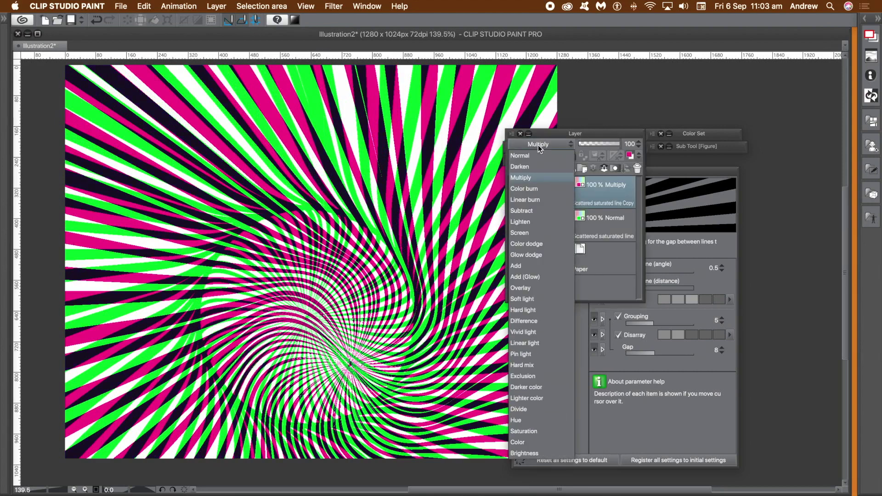
left_click(533, 178)
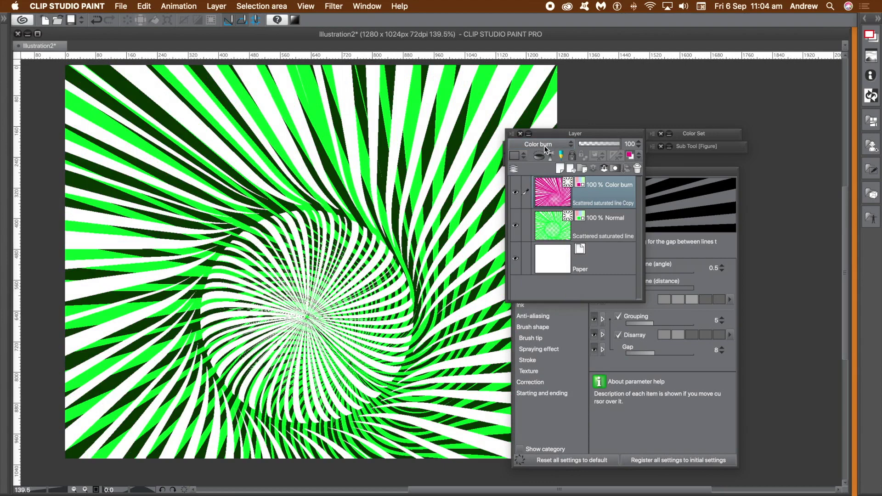
Step: Preview Lighten and Overlay blending, then return the copy layer to Darken
left_click(542, 145)
left_click(529, 222)
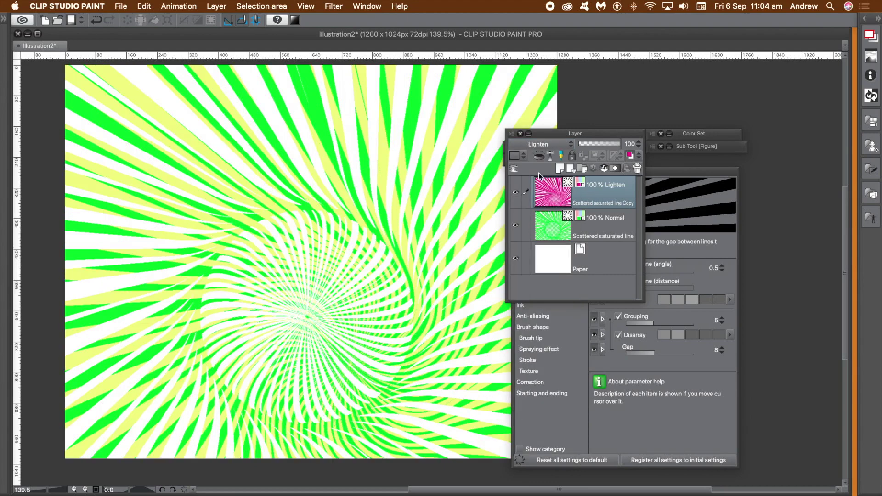
left_click(545, 146)
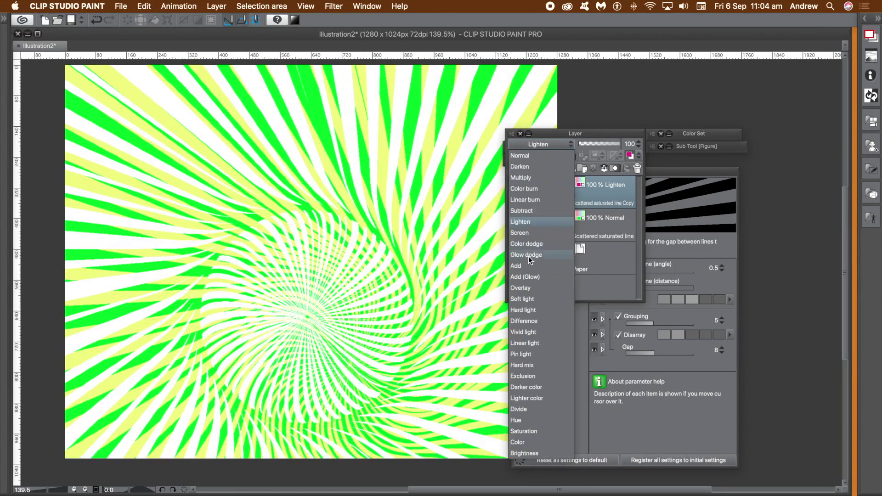
left_click(522, 290)
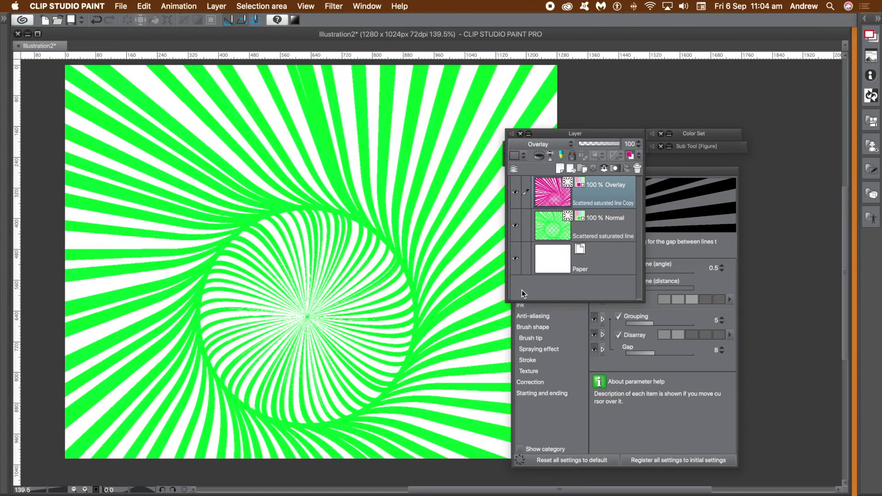
left_click(541, 146)
left_click(534, 168)
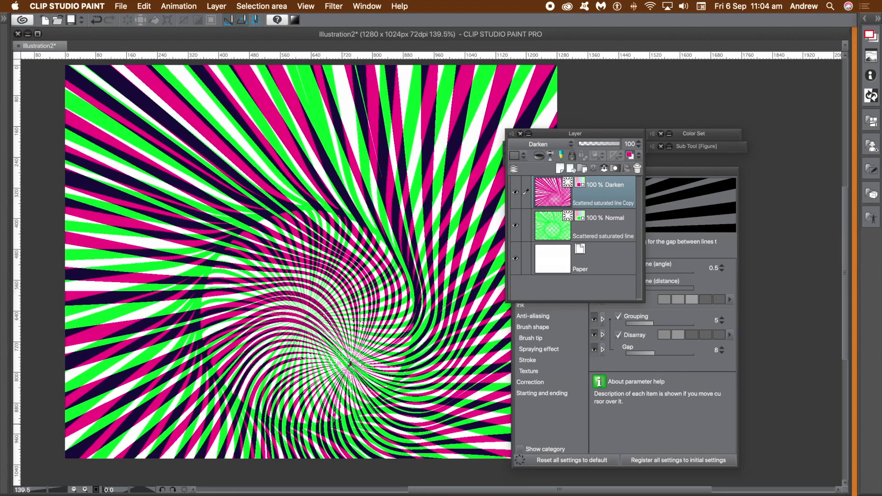
key("ctrl")
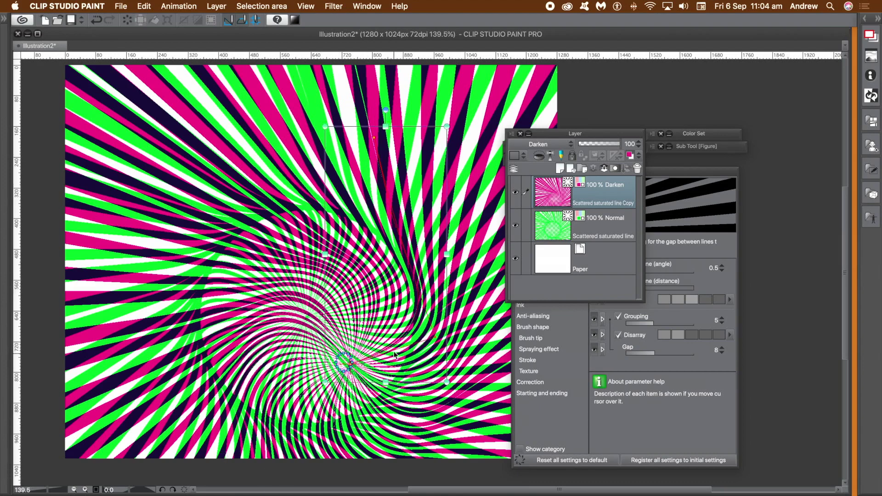
left_click(434, 337)
left_click_drag(434, 337, 462, 355)
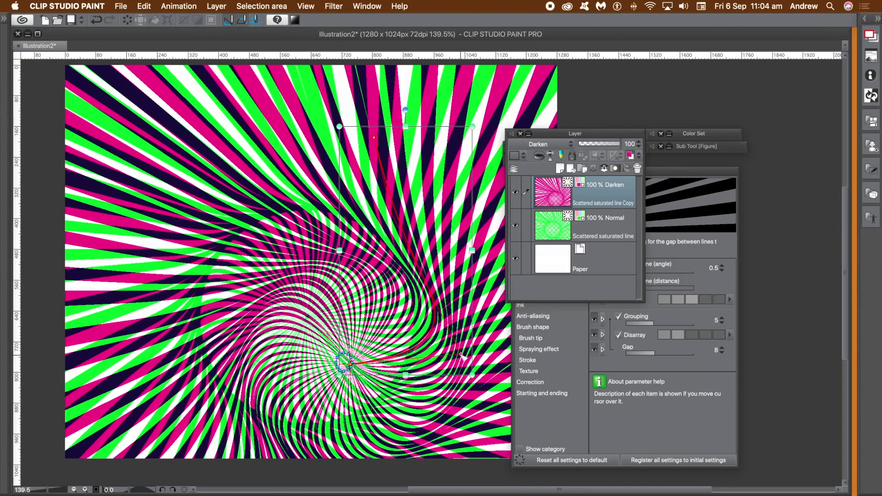
left_click_drag(473, 375, 414, 388)
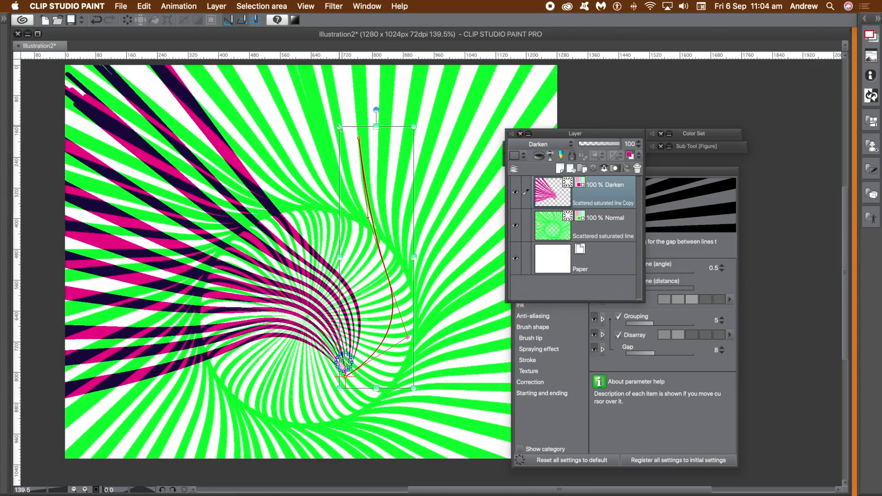
left_click_drag(339, 121, 324, 241)
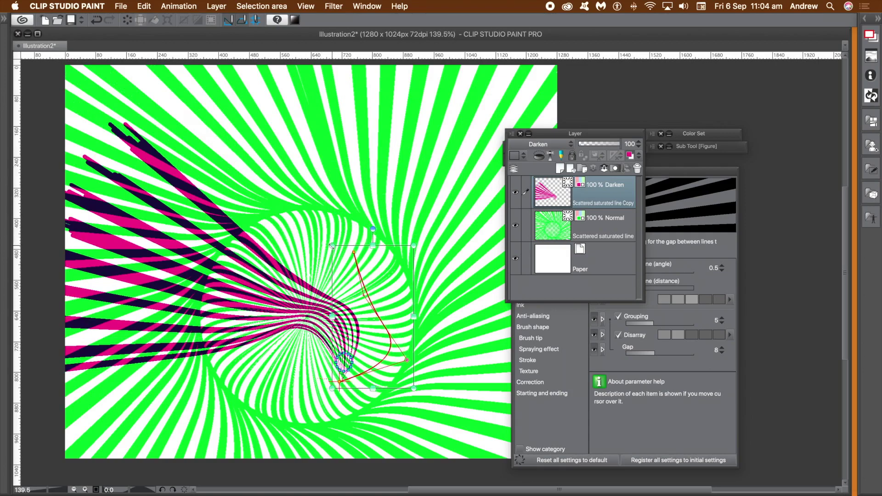
key("super+z")
key("super+z")
key("super+z")
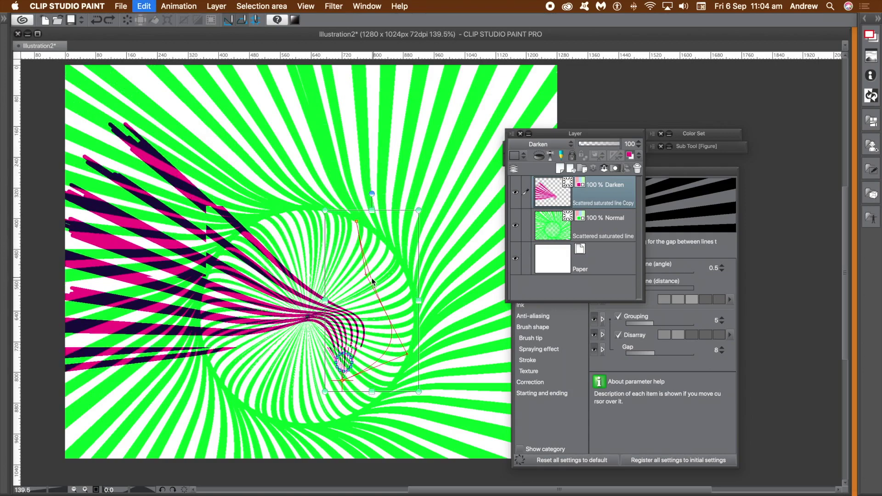
key("super+z")
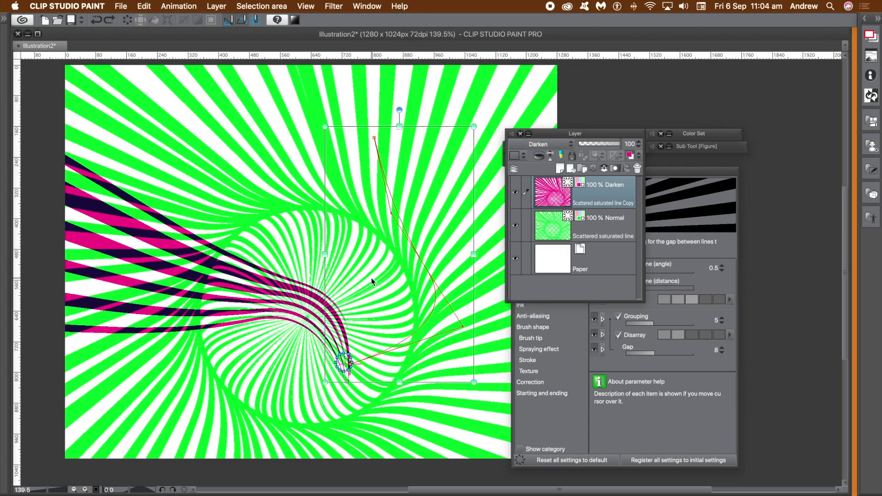